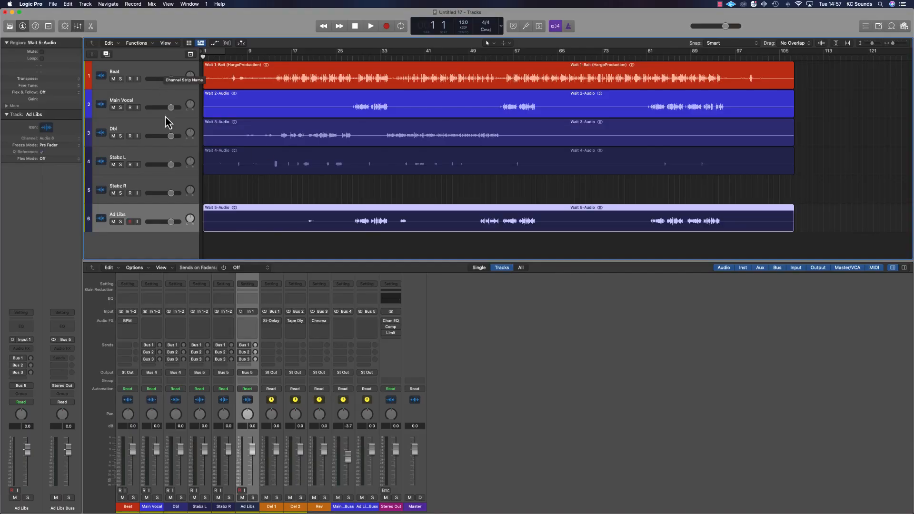
Rearrange the vocal regions: Wait 3-Audio on Main Vocal, Wait 5-Audio on Stabz L, Wait 2-Audio on Stabz R and Wait 4-Audio on Ad Libs
scroll(247, 129, "down", 2)
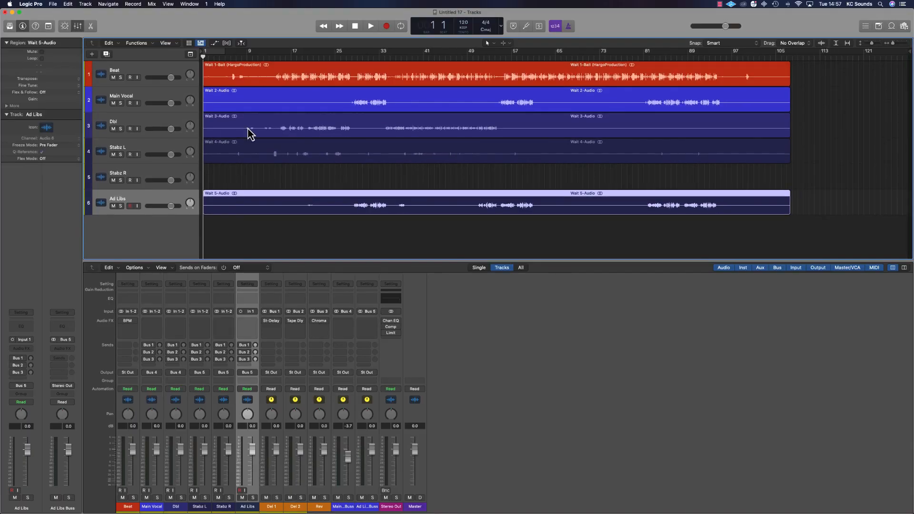
left_click(142, 125)
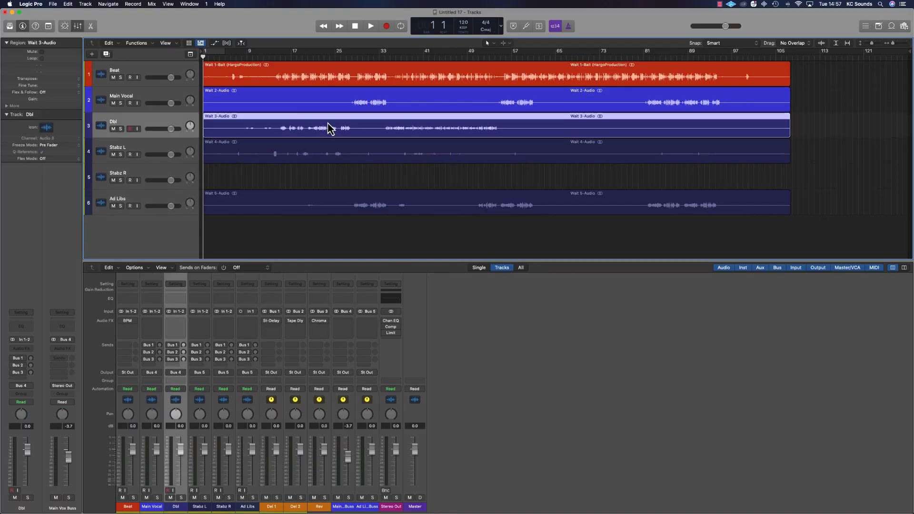
left_click_drag(361, 152, 362, 177)
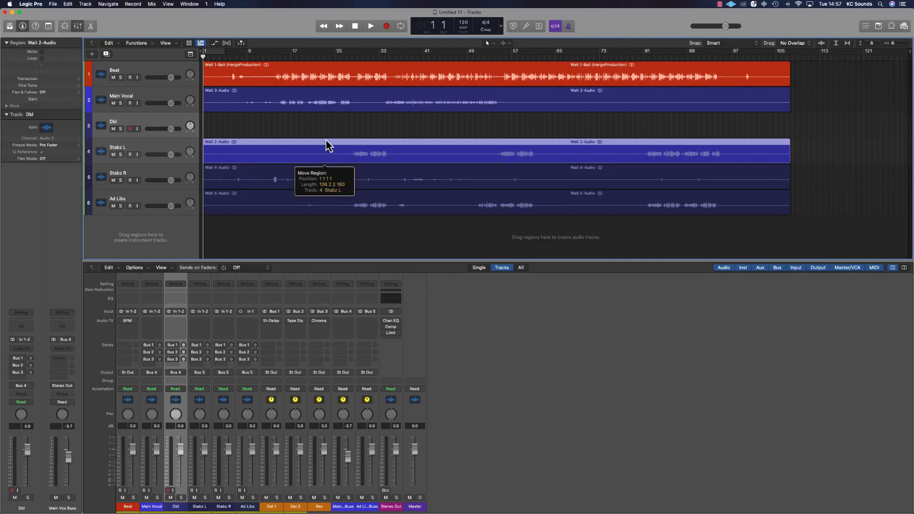
left_click_drag(326, 141, 301, 143)
left_click_drag(327, 176, 317, 129)
left_click_drag(316, 135, 286, 154)
Delete the empty Dbl track, hide the mixer and enlarge the remaining track rows
left_click(172, 120)
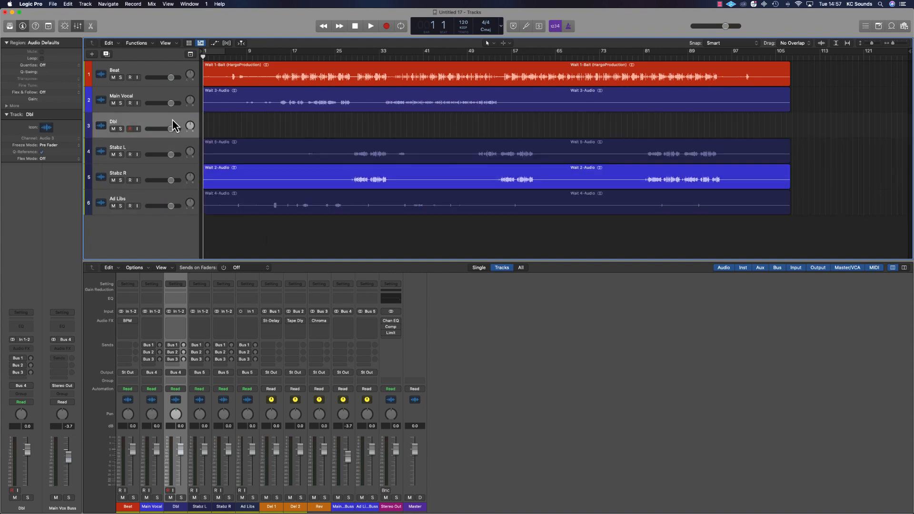
key("super+BackSpace")
key("super+Down")
key("super+Down")
key("super+Down")
key("super+Down")
key("super+Up")
key("x")
key("super+Down")
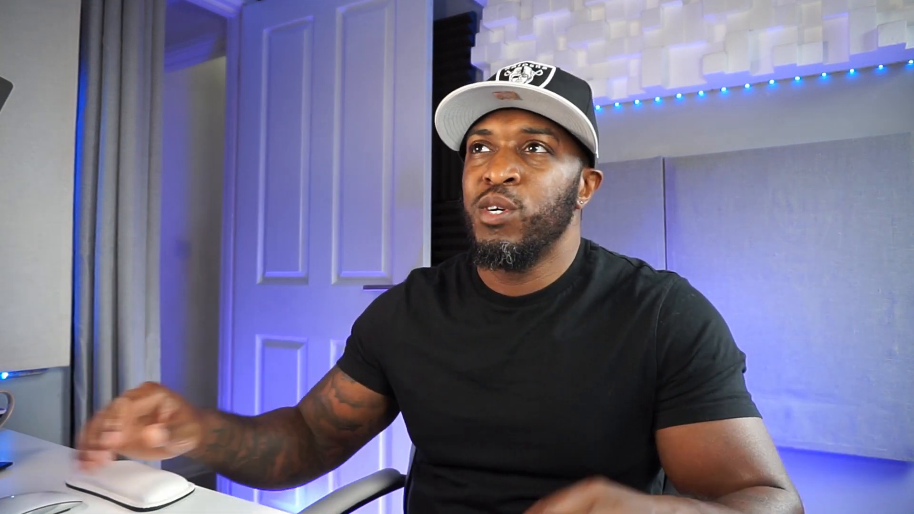
Measure the Beat track's tempo with its BPM Counter during playback and set the project tempo to 144 BPM
left_click(189, 116)
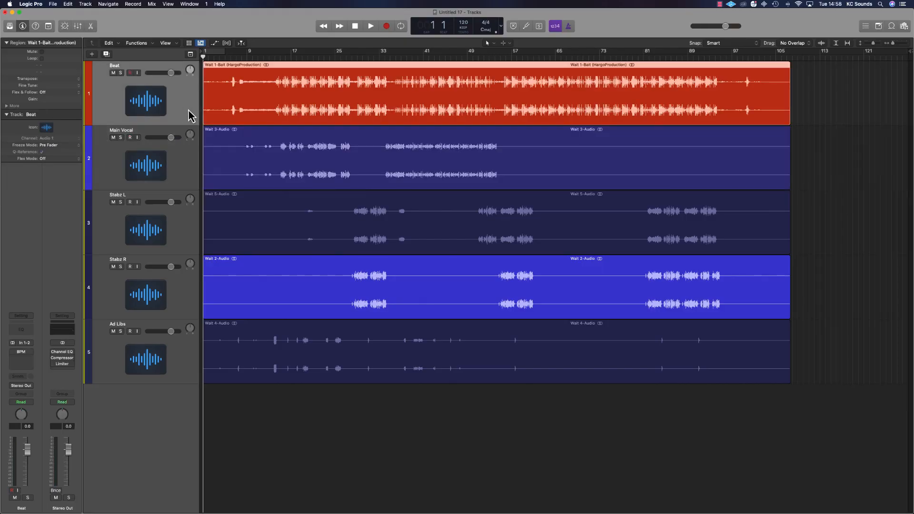
left_click(22, 354)
left_click(280, 83)
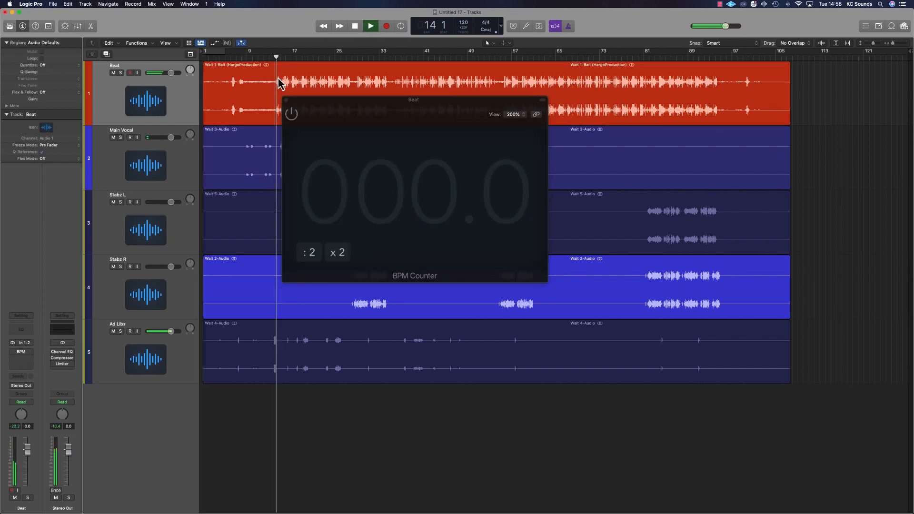
left_click_drag(358, 119, 488, 285)
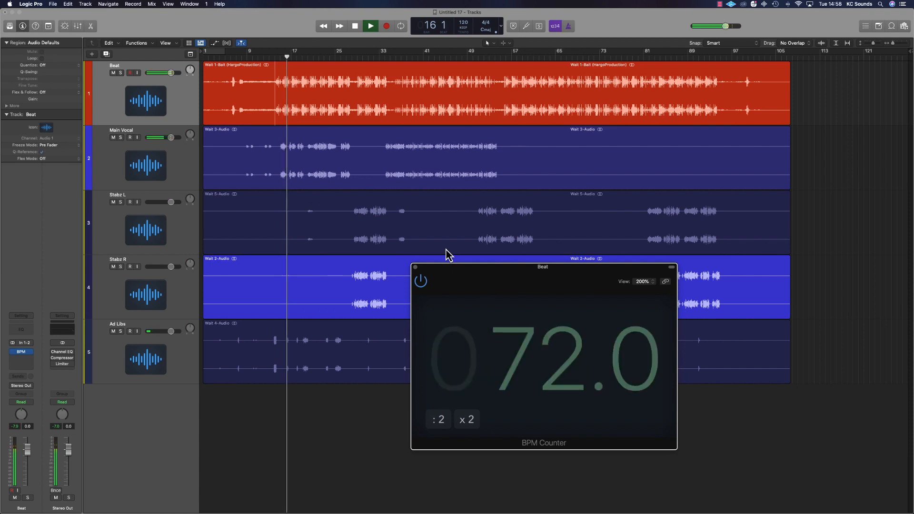
left_click(416, 268)
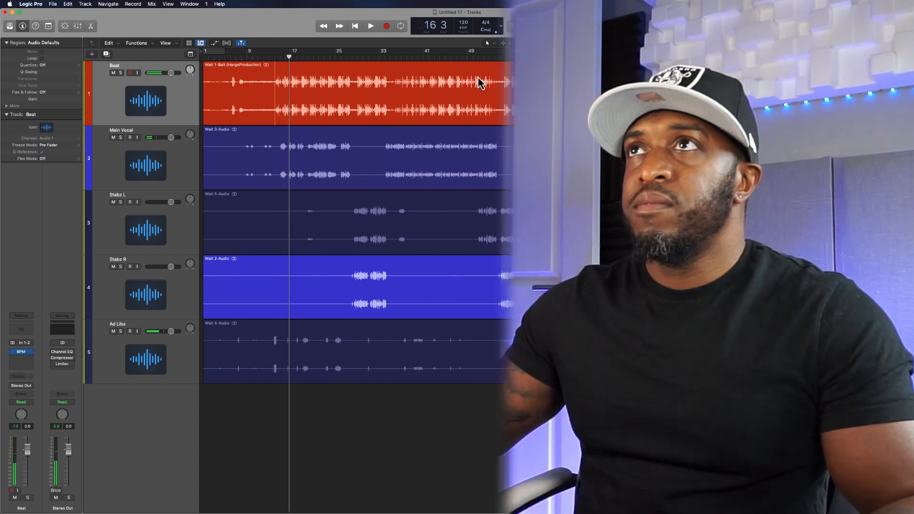
type("144")
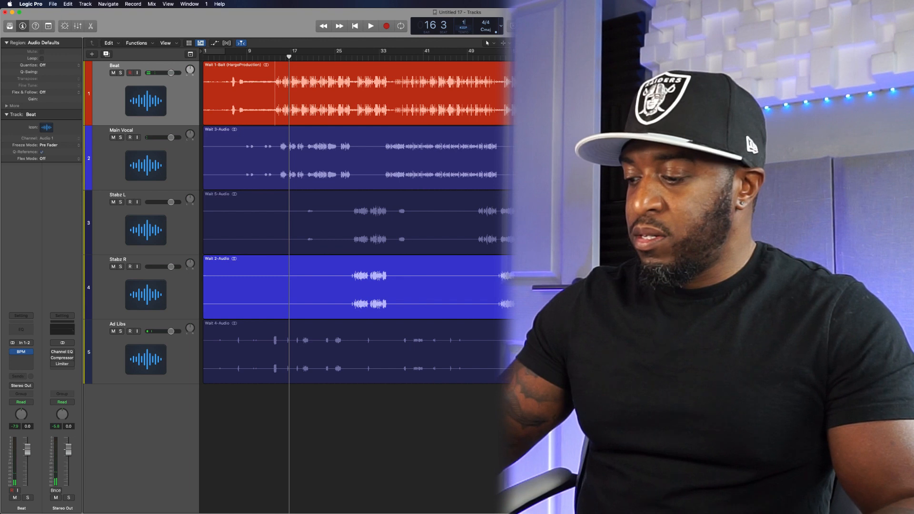
key("Return")
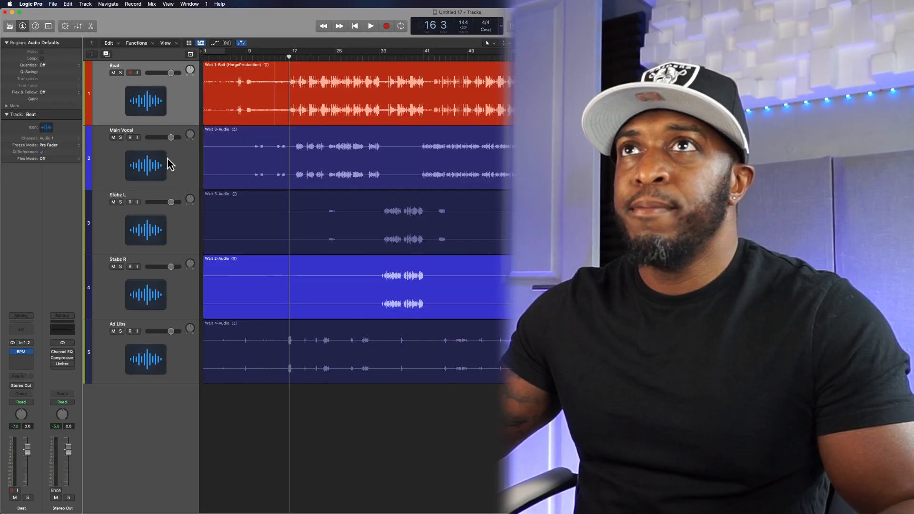
Remove silence from the Main Vocal region with threshold -40 dB, minimum silence 0.2040, pre-attack 0.0290 and post-release 0.0780 sec
left_click(169, 184)
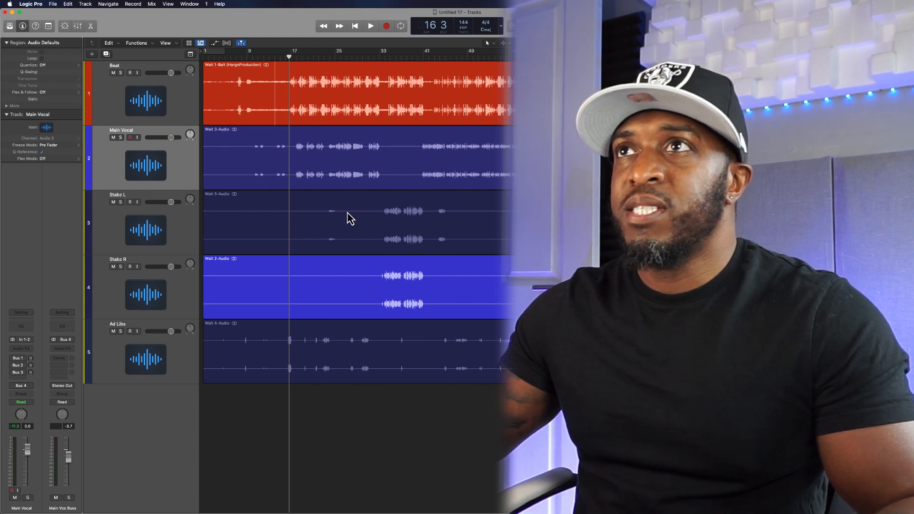
scroll(320, 175, "up", 3)
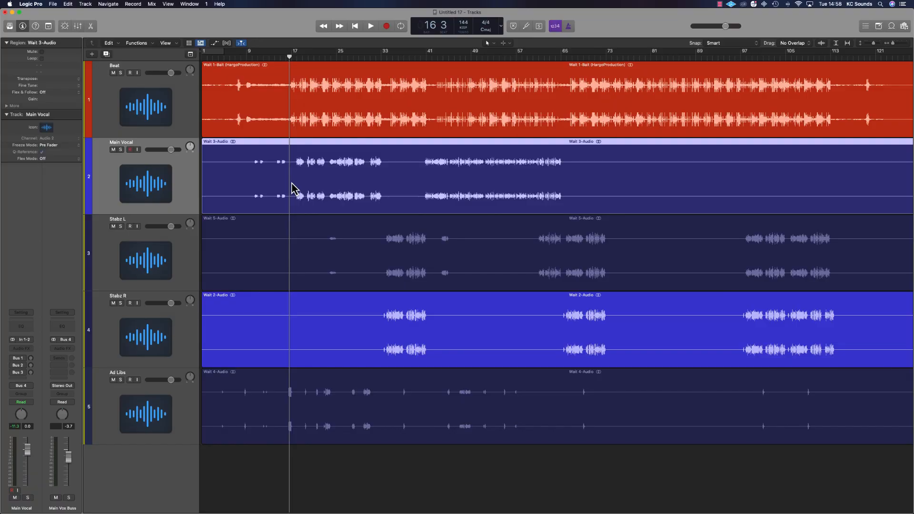
key("ctrl+x")
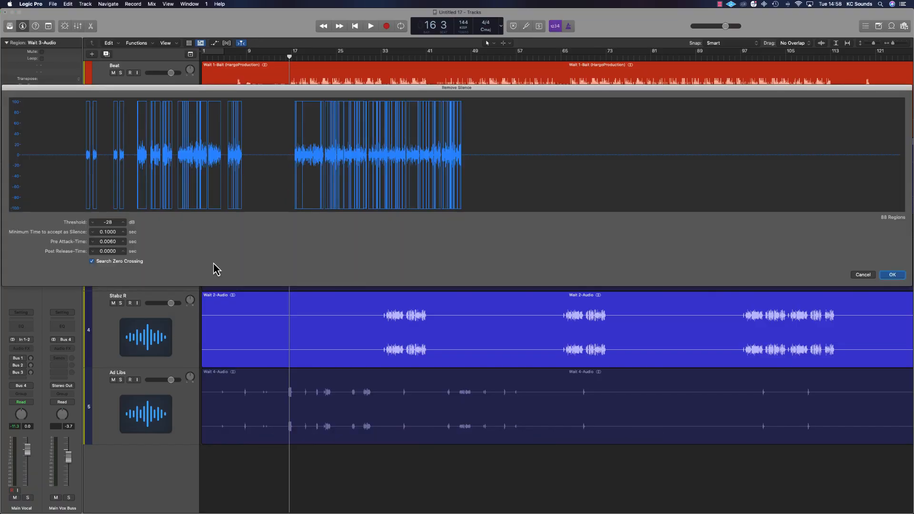
left_click_drag(109, 223, 109, 229)
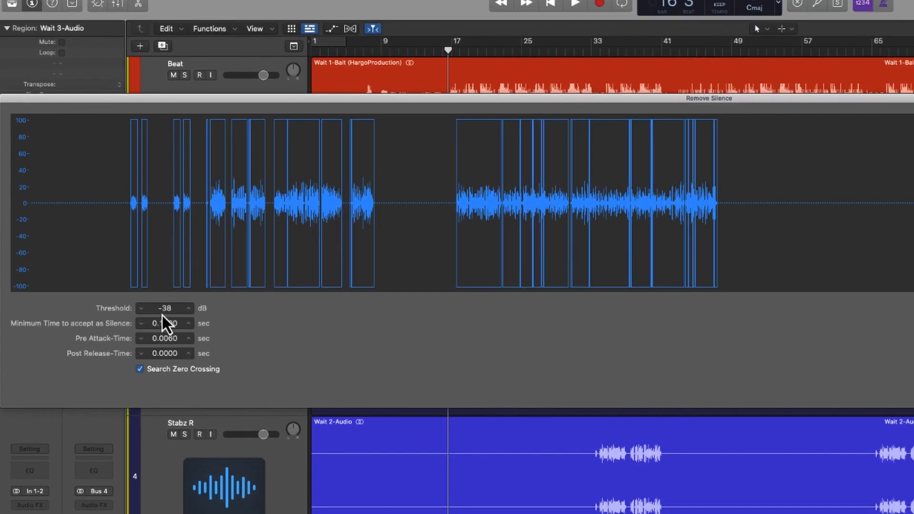
left_click_drag(171, 324, 170, 307)
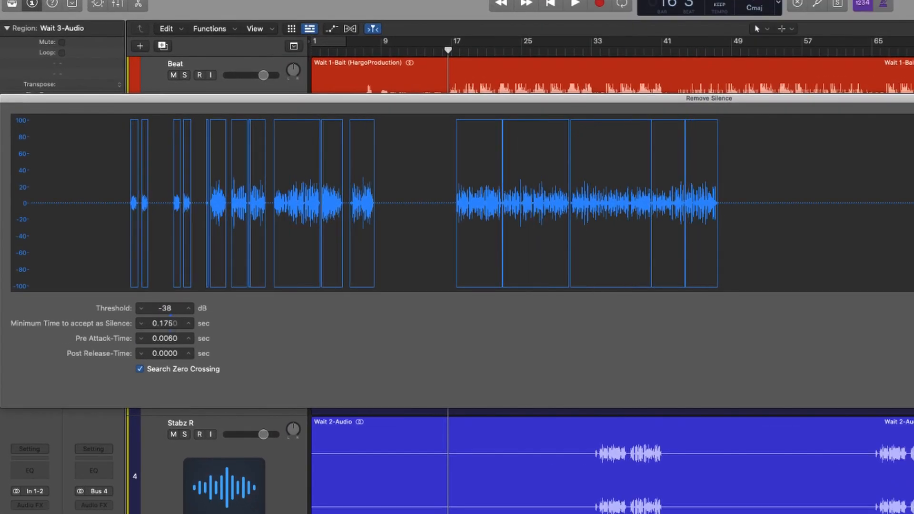
left_click_drag(171, 324, 165, 344)
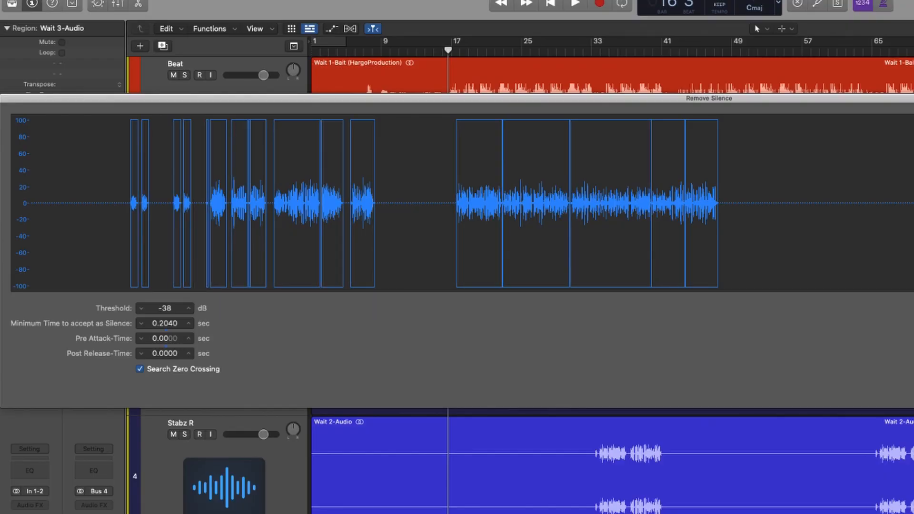
left_click_drag(164, 308, 164, 318)
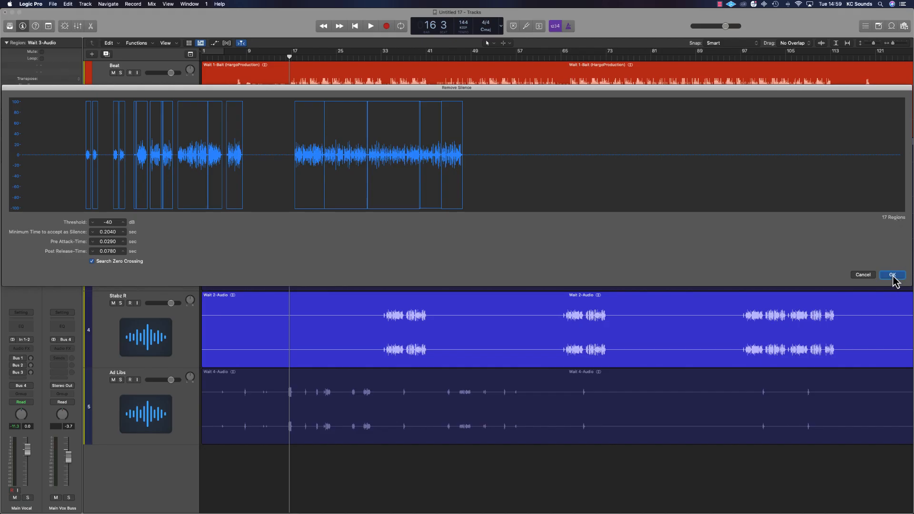
left_click(894, 276)
Extend the starts of all Main Vocal regions slightly earlier, with the first one beginning at about 10 2 4 227
key("super+Right")
key("super+Right")
key("super+Right")
key("super+Right")
key("super+Right")
key("super+Right")
key("super+Right")
key("super+Right")
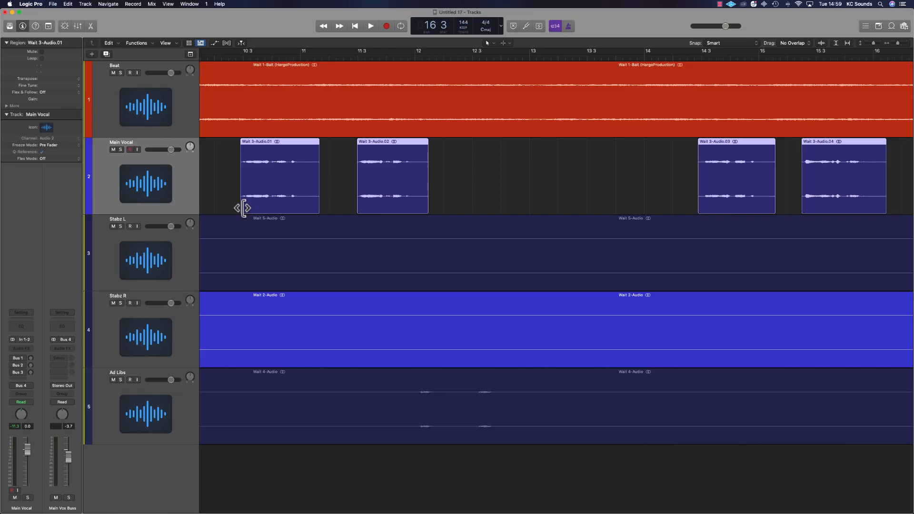
left_click_drag(243, 208, 237, 208)
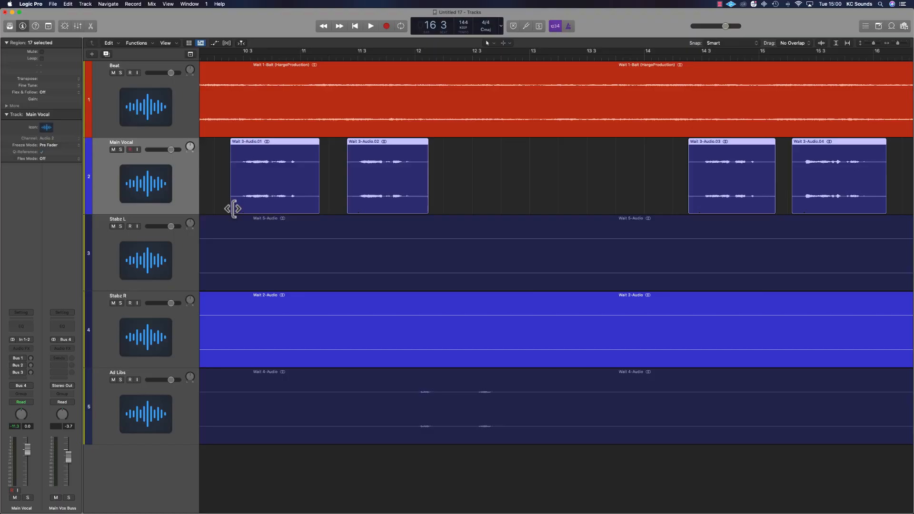
left_click_drag(233, 206, 235, 207)
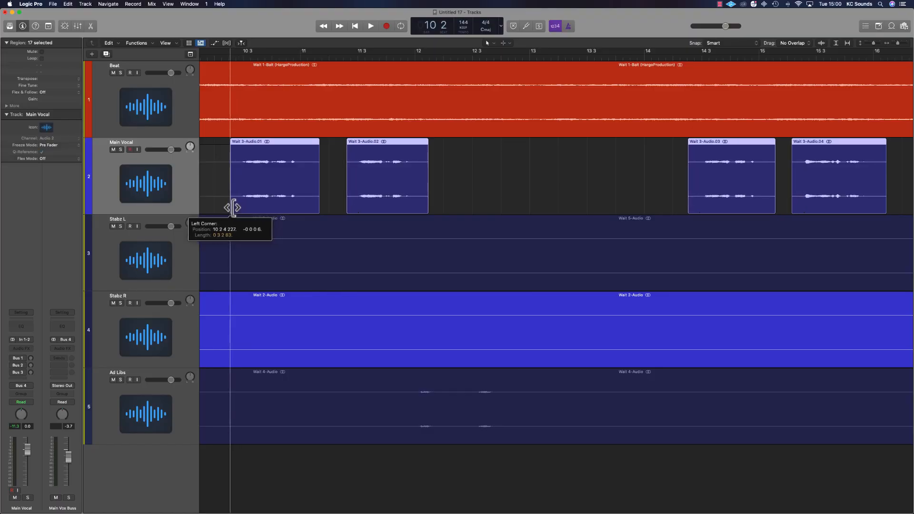
Remove silence from the Stabz L region with threshold -30 dB, minimum silence 0.9040, pre-attack 0.7090 and post-release 0.0780 sec
scroll(393, 210, "down", 5)
left_click(405, 263)
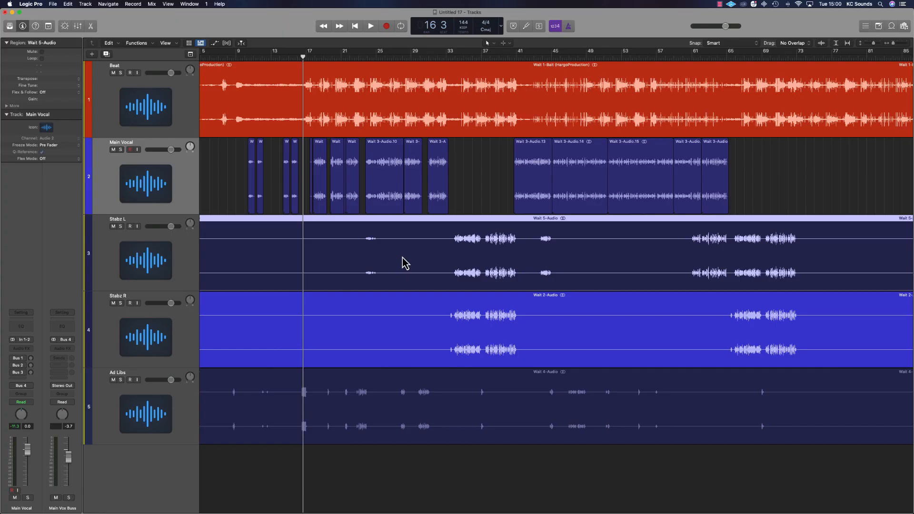
key("ctrl+x")
left_click_drag(108, 222, 108, 217)
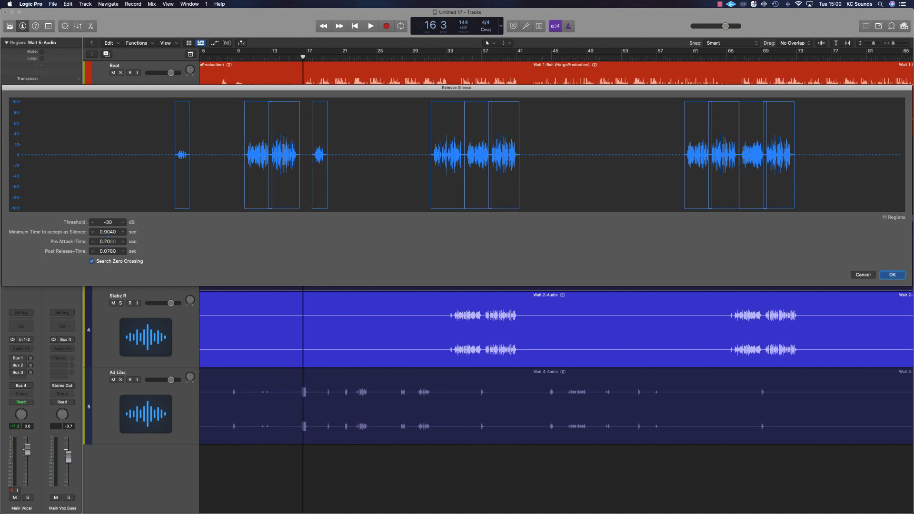
key("Return")
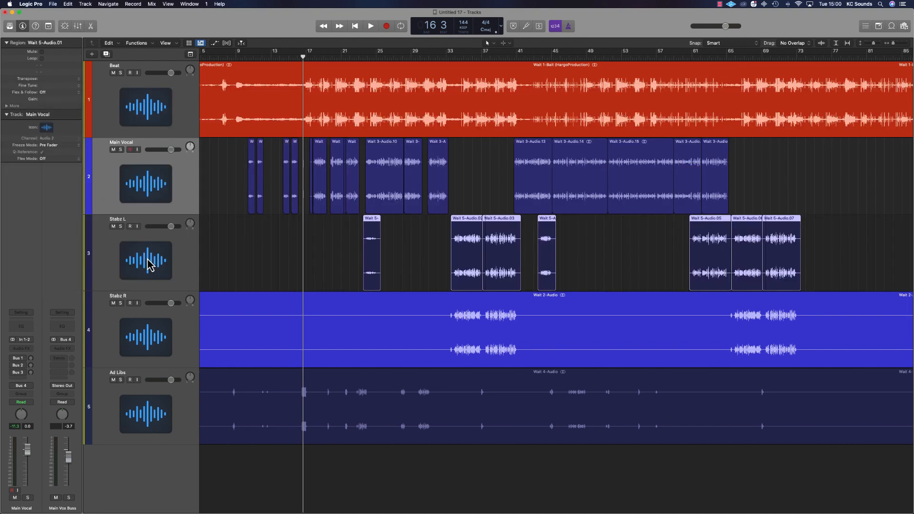
Remove silence from the Stabz R and Ad Libs regions using the same settings as for Stabz L
left_click(355, 332)
key("ctrl+x")
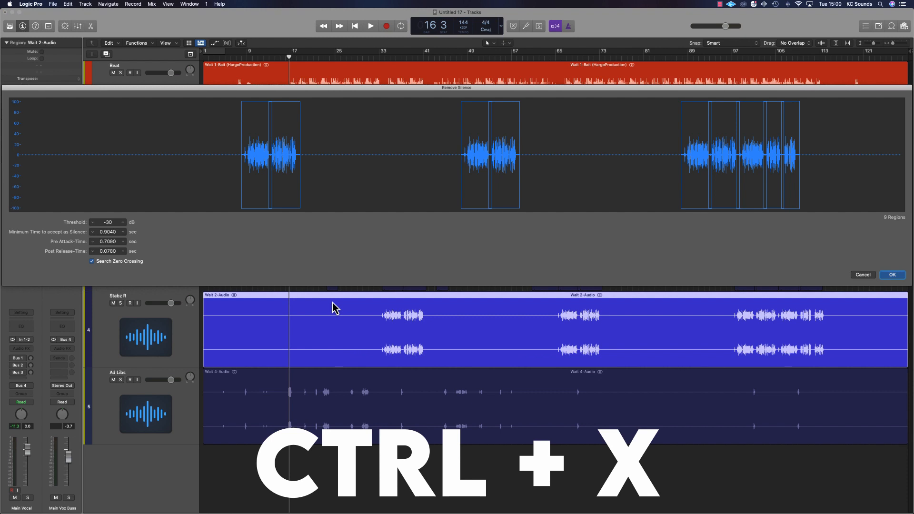
key("Return")
left_click(309, 406)
key("ctrl+x")
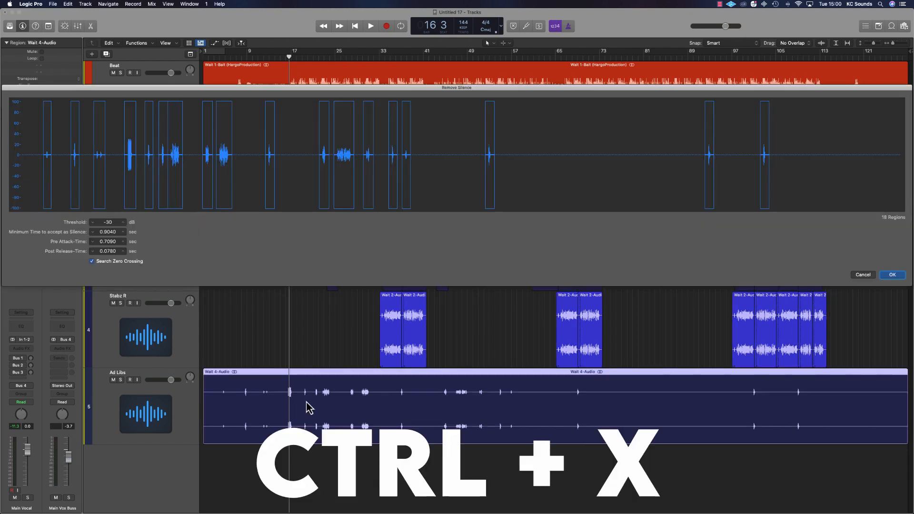
key("Return")
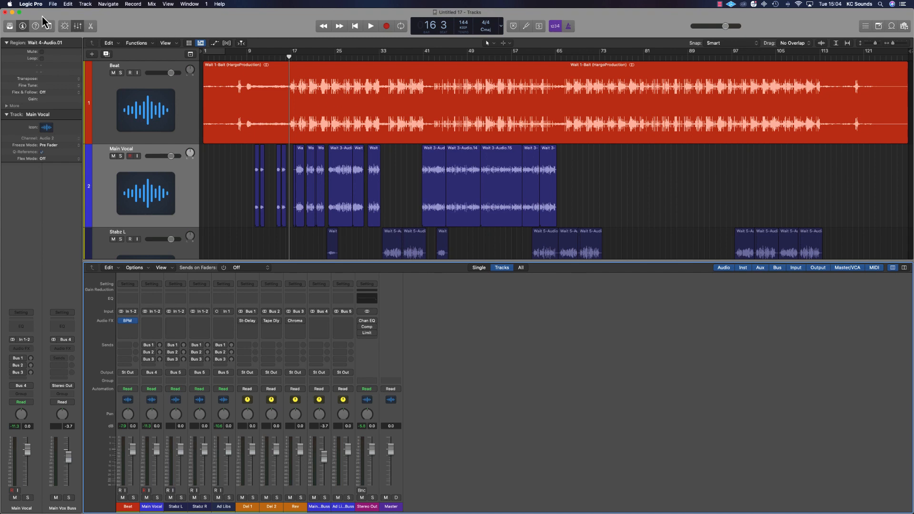
Open the save dialog for the project and look through the available save locations
left_click(53, 4)
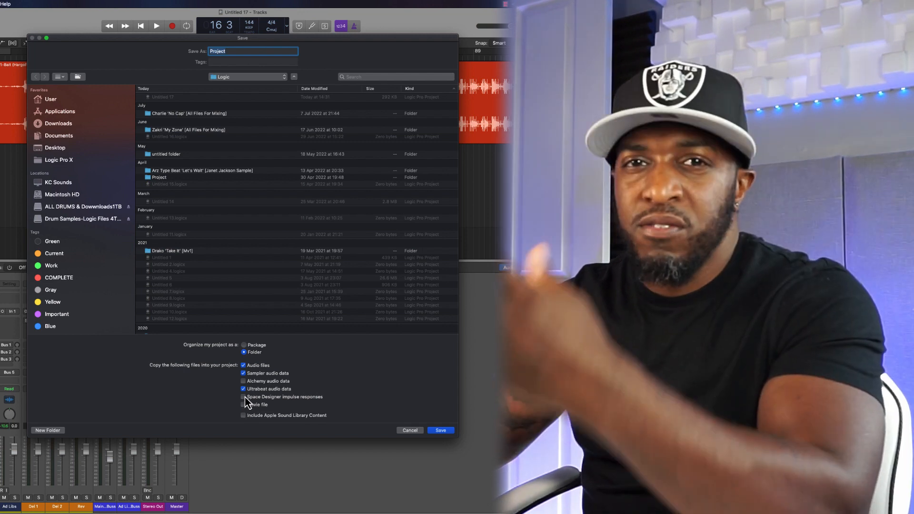
left_click(229, 77)
left_click(212, 78)
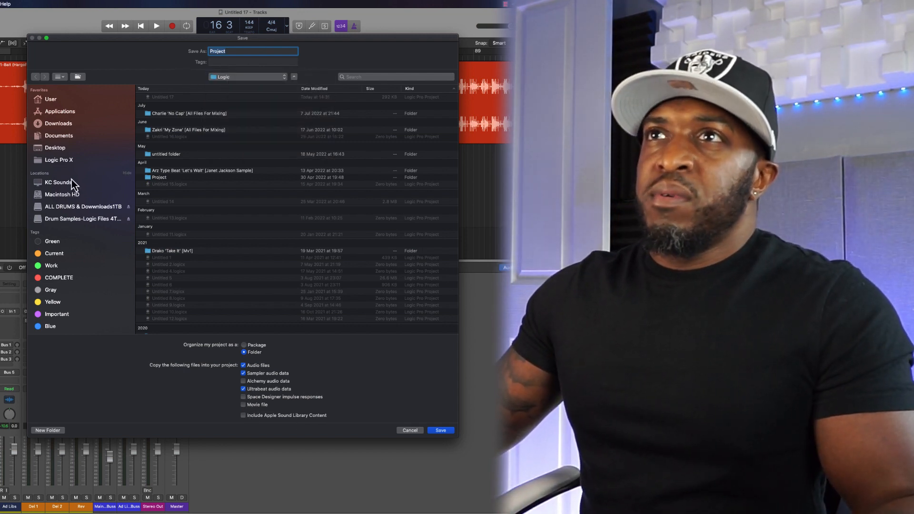